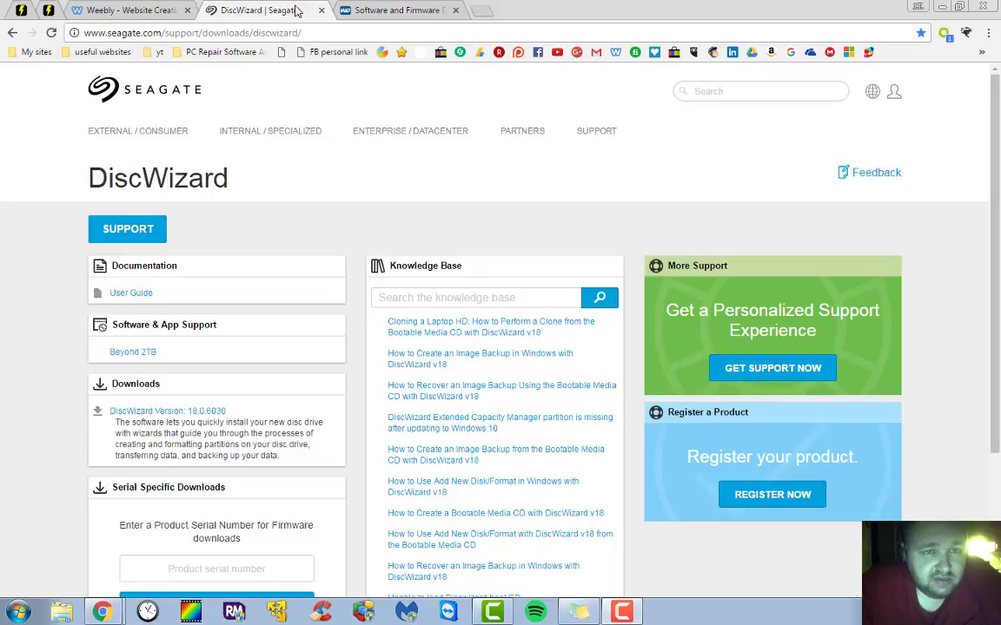
Compare Seagate's DiscWizard download page with Western Digital's Software & Downloads page and its Software for Windows list
{"action": "left_click", "coordinate": [356, 7]}
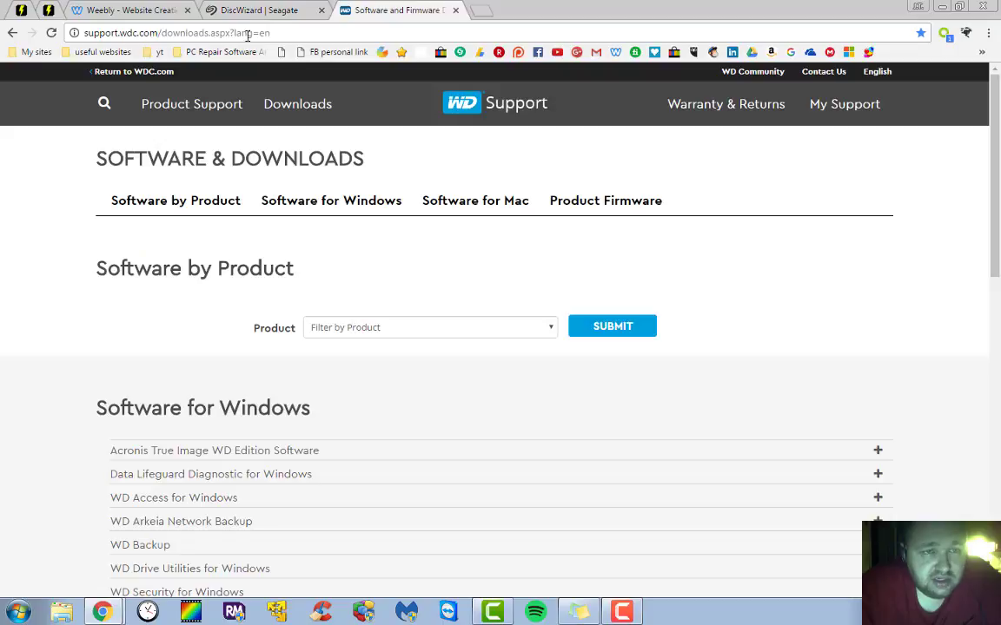
{"action": "left_click", "coordinate": [226, 12]}
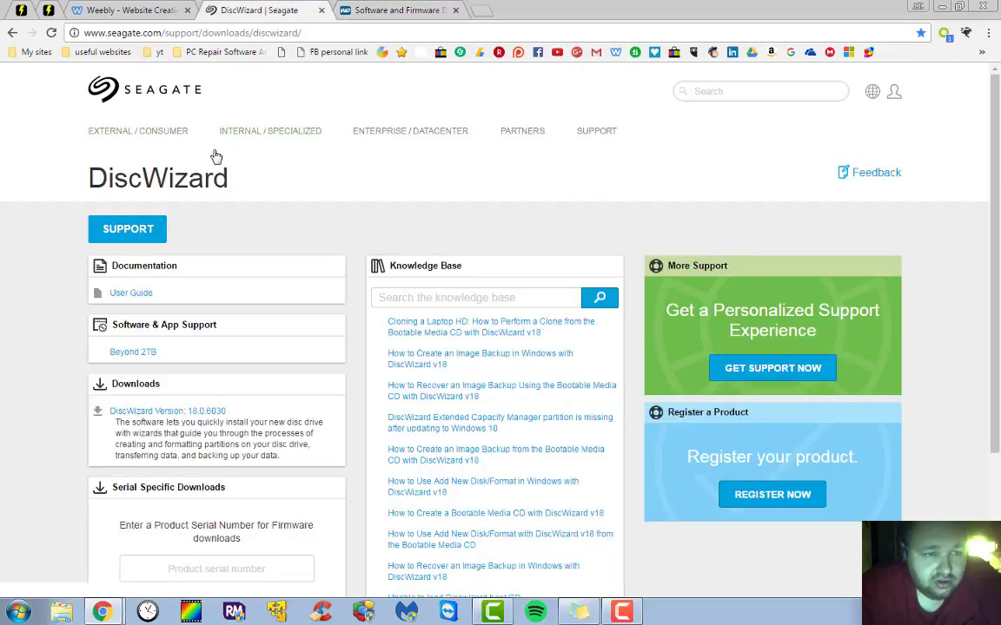
{"action": "left_click", "coordinate": [360, 10]}
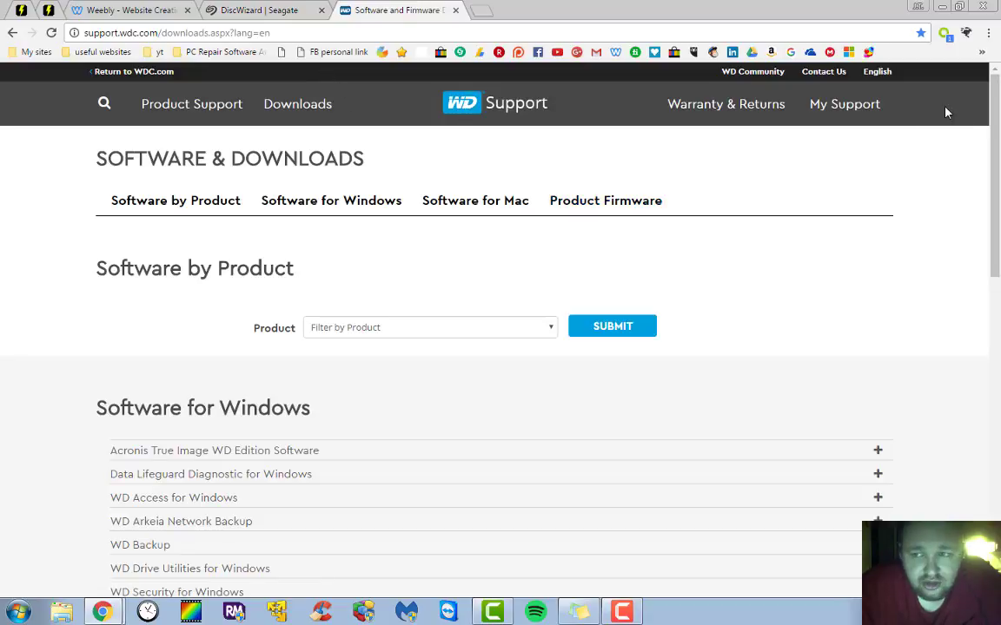
{"action": "left_click_drag", "start_coordinate": [996, 123], "coordinate": [998, 171]}
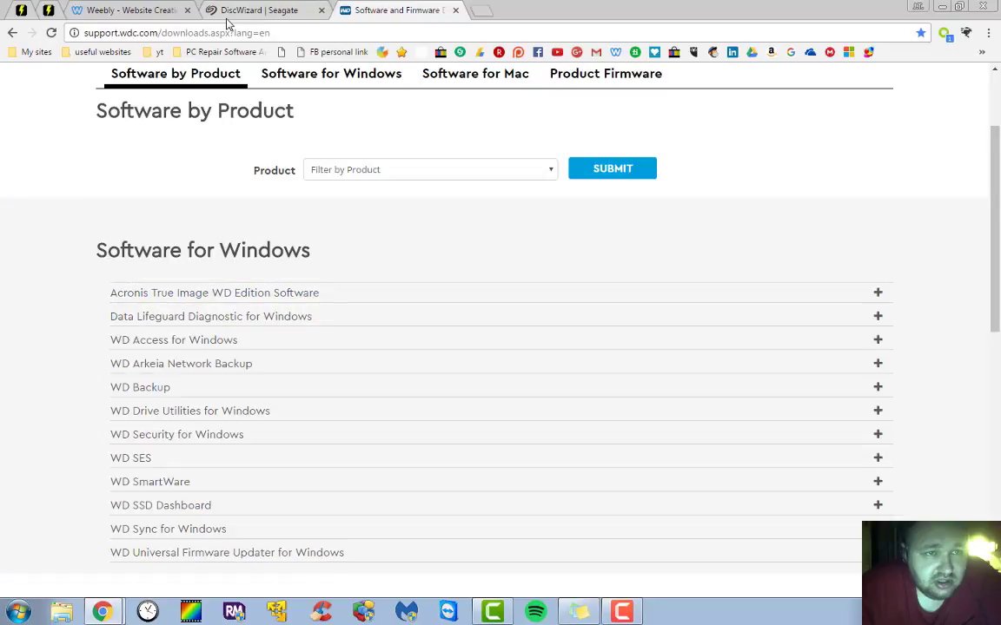
{"action": "left_click", "coordinate": [230, 16]}
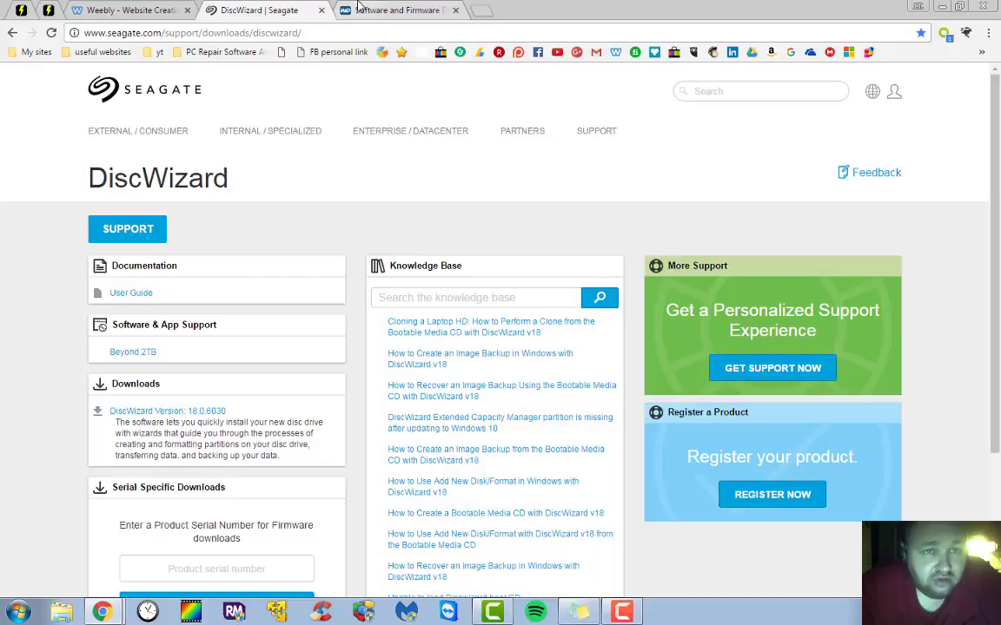
{"action": "left_click", "coordinate": [340, 9]}
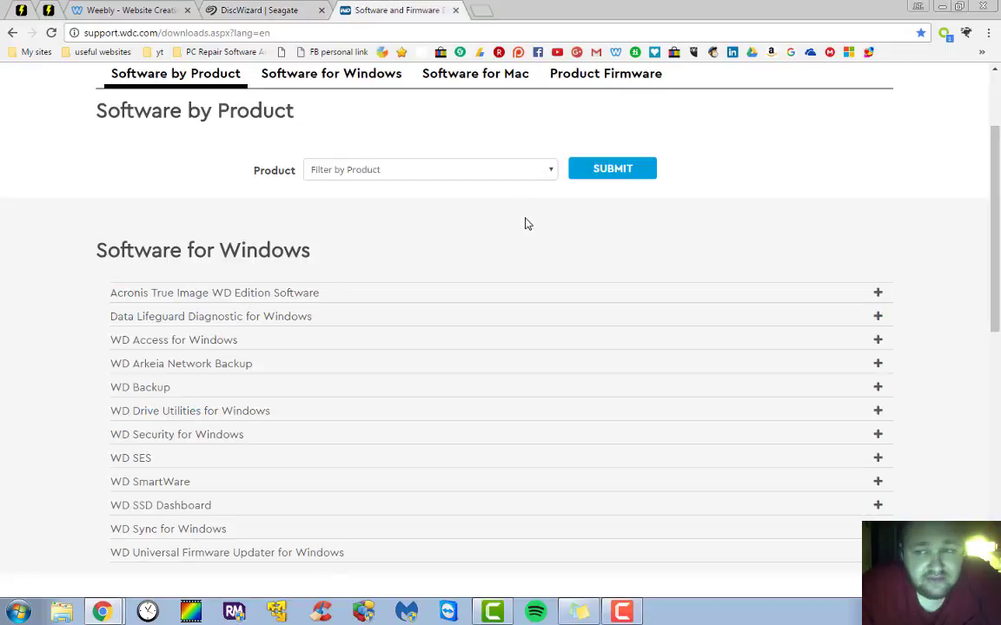
{"action": "left_click_drag", "start_coordinate": [993, 188], "coordinate": [997, 207]}
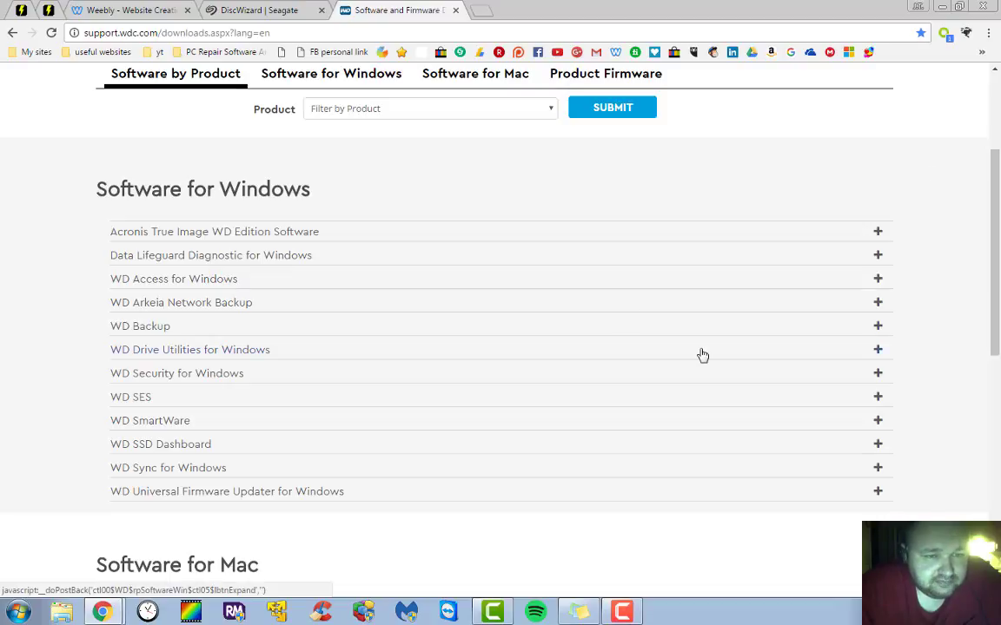
Expand Acronis True Image WD Edition Software and examine its file size, version, description, supported operating systems and instructions
{"action": "left_click", "coordinate": [258, 235]}
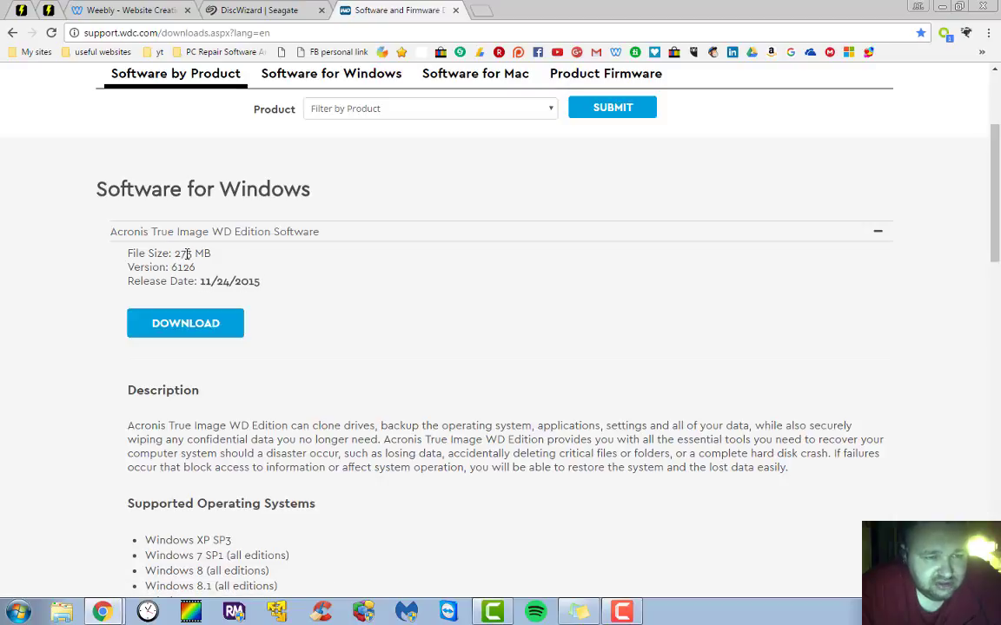
{"action": "left_click_drag", "start_coordinate": [175, 253], "coordinate": [211, 254]}
{"action": "left_click", "coordinate": [176, 270]}
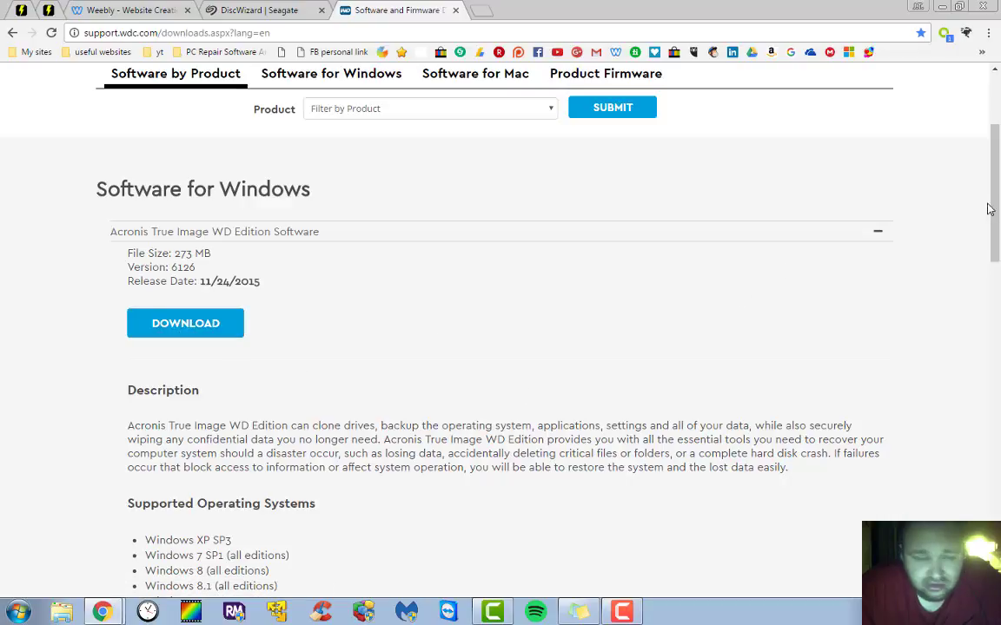
{"action": "left_click_drag", "start_coordinate": [989, 209], "coordinate": [998, 265]}
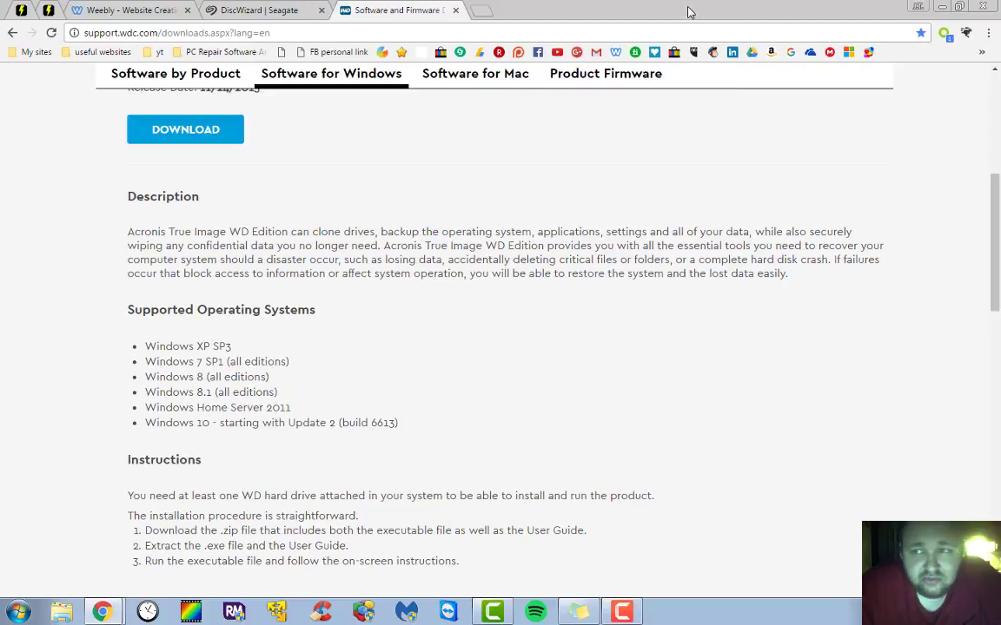
Move the atih_installer_oem_branded_6126_en-US folder into free space on the desktop, open it and run the installer application inside
{"action": "key", "text": "super+d"}
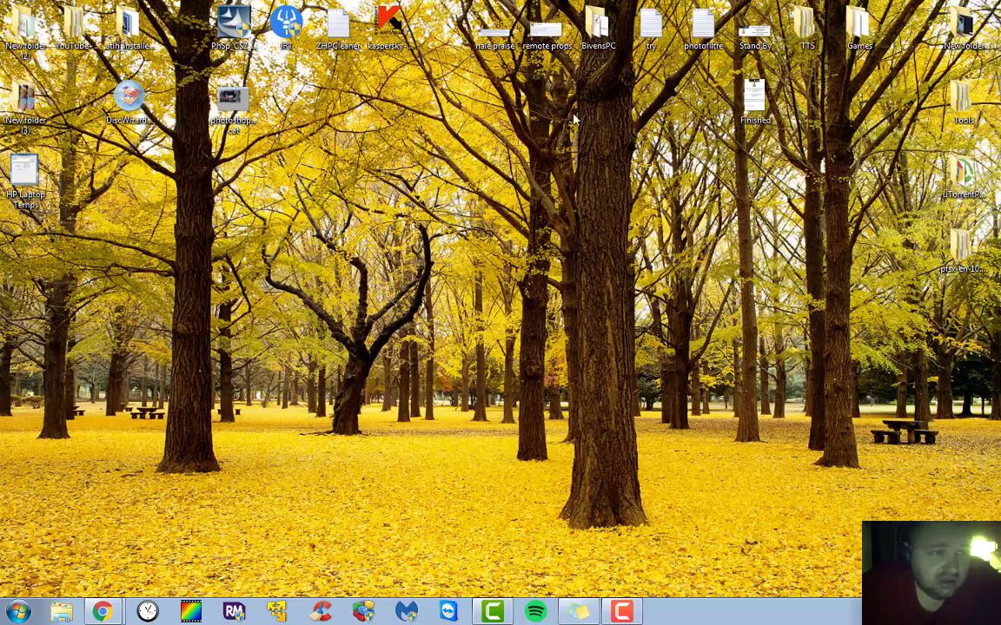
{"action": "left_click_drag", "start_coordinate": [128, 33], "coordinate": [139, 241]}
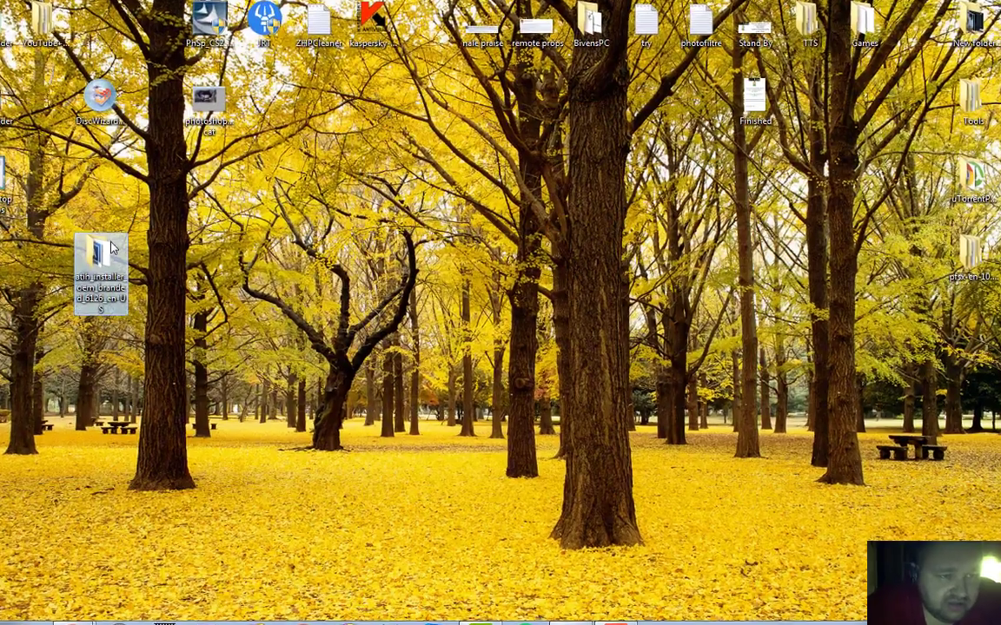
{"action": "double_click", "coordinate": [130, 252]}
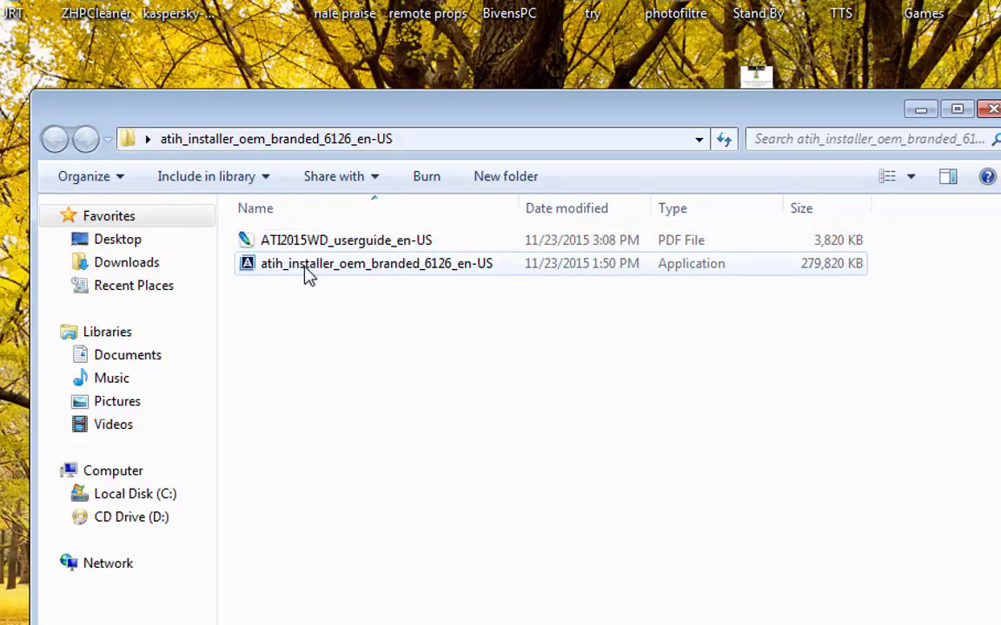
{"action": "mouse_move", "coordinate": [313, 276]}
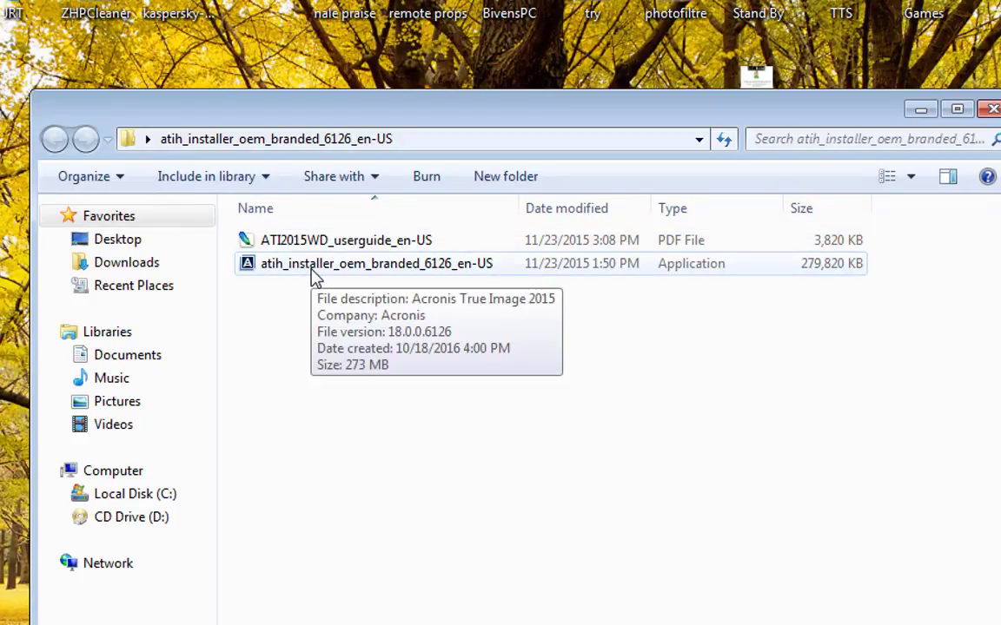
{"action": "left_click", "coordinate": [315, 264]}
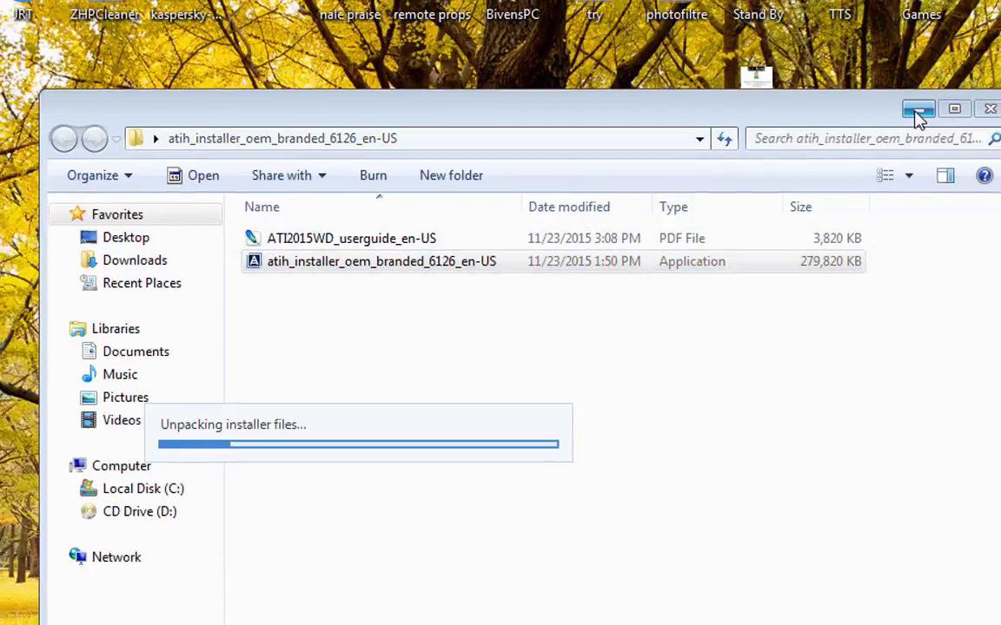
Minimize the installer folder, install Acronis True Image WD Edition and start the application
{"action": "left_click", "coordinate": [918, 111]}
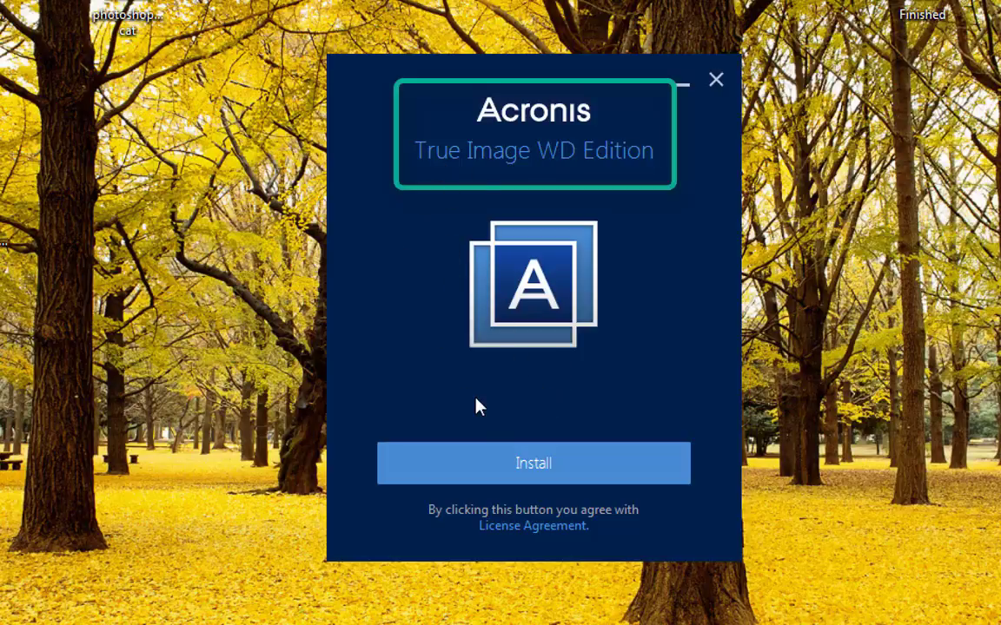
{"action": "left_click", "coordinate": [536, 470]}
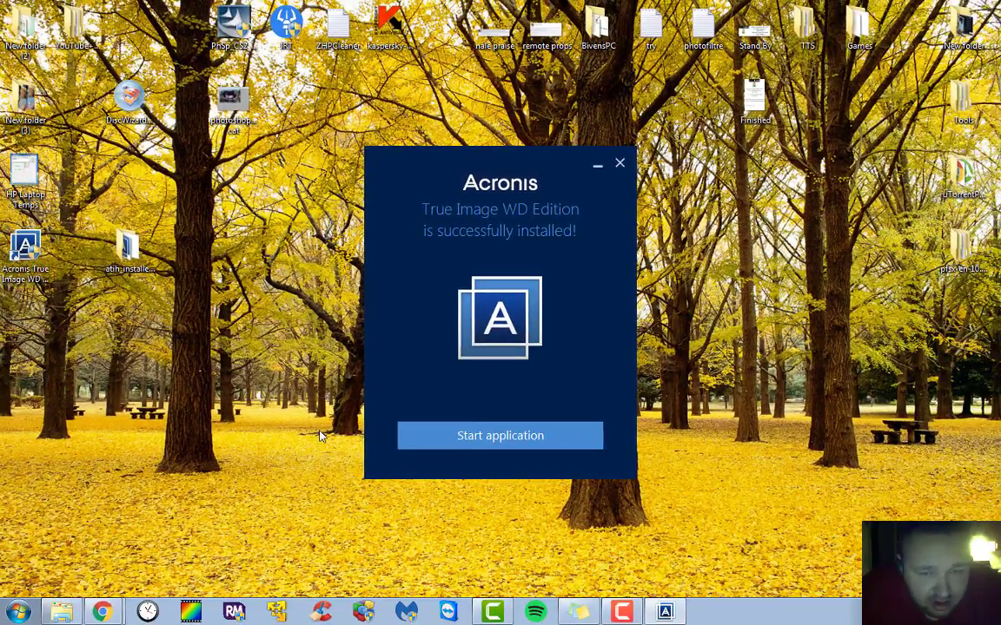
{"action": "left_click", "coordinate": [488, 447]}
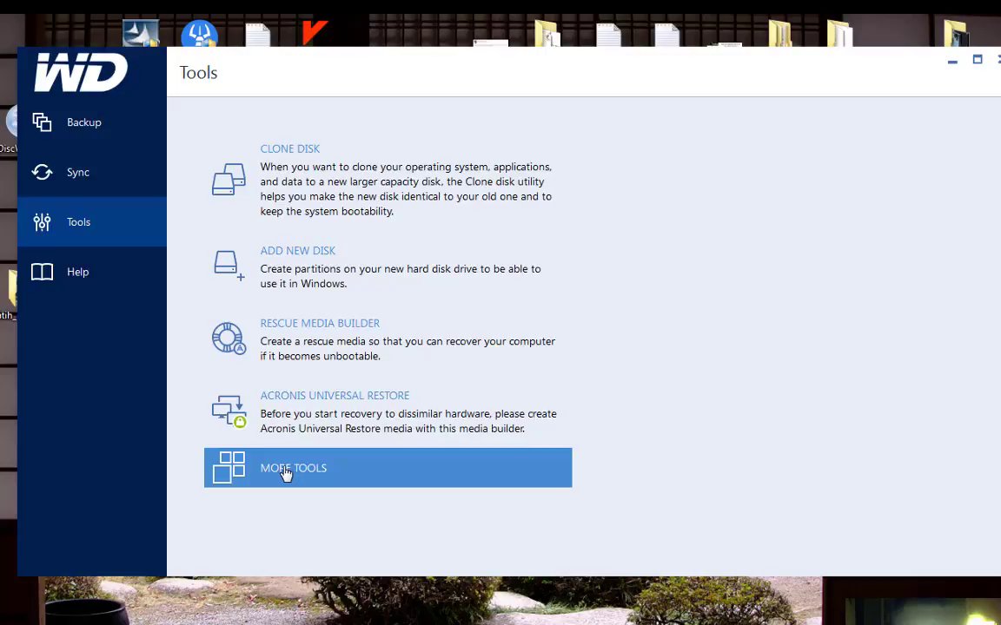
Look over the Sync and Backup sections and return to the Tools section
{"action": "left_click", "coordinate": [121, 191]}
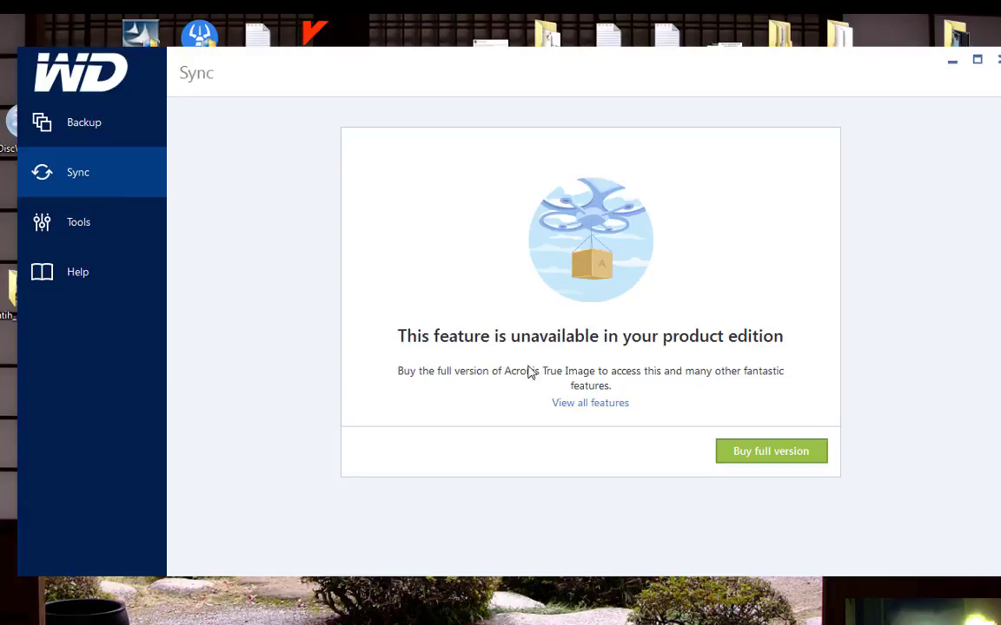
{"action": "left_click", "coordinate": [119, 144]}
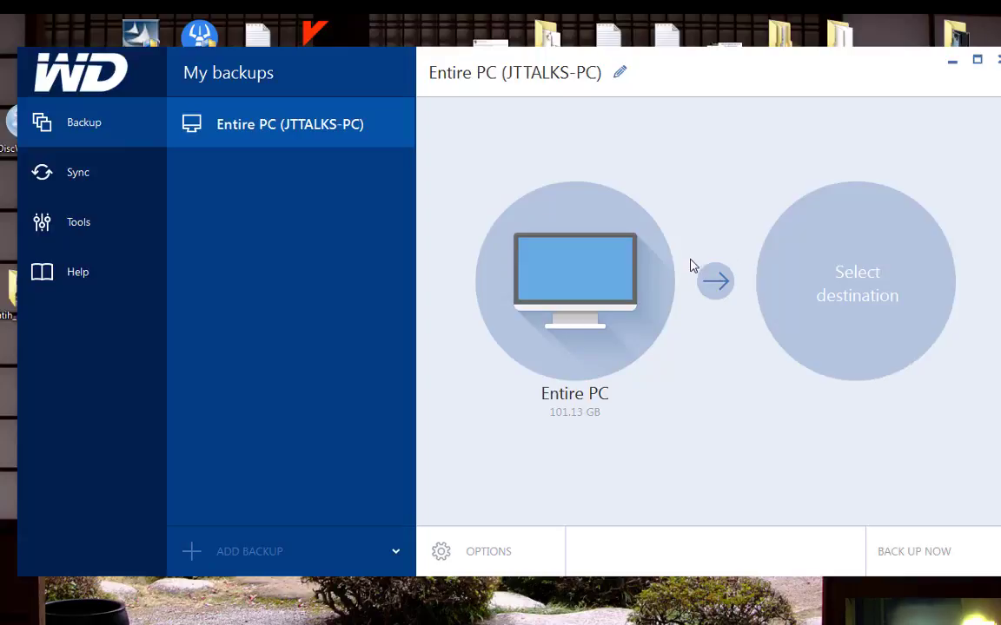
{"action": "left_click", "coordinate": [100, 232]}
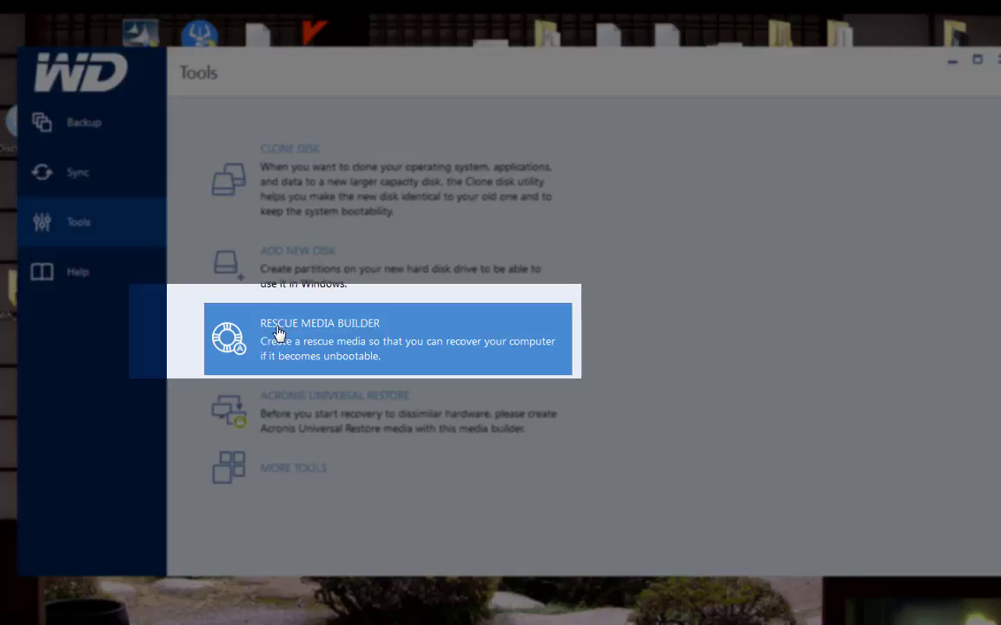
Start Rescue Media Builder, choose Acronis bootable rescue media as the type and an ISO file as the destination
{"action": "left_click", "coordinate": [344, 337]}
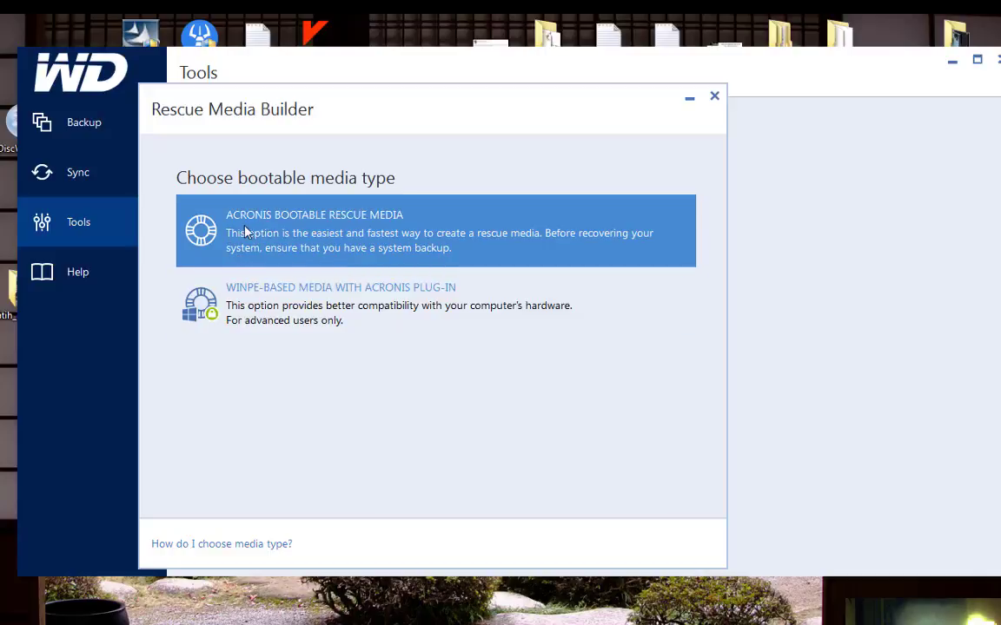
{"action": "left_click", "coordinate": [361, 222]}
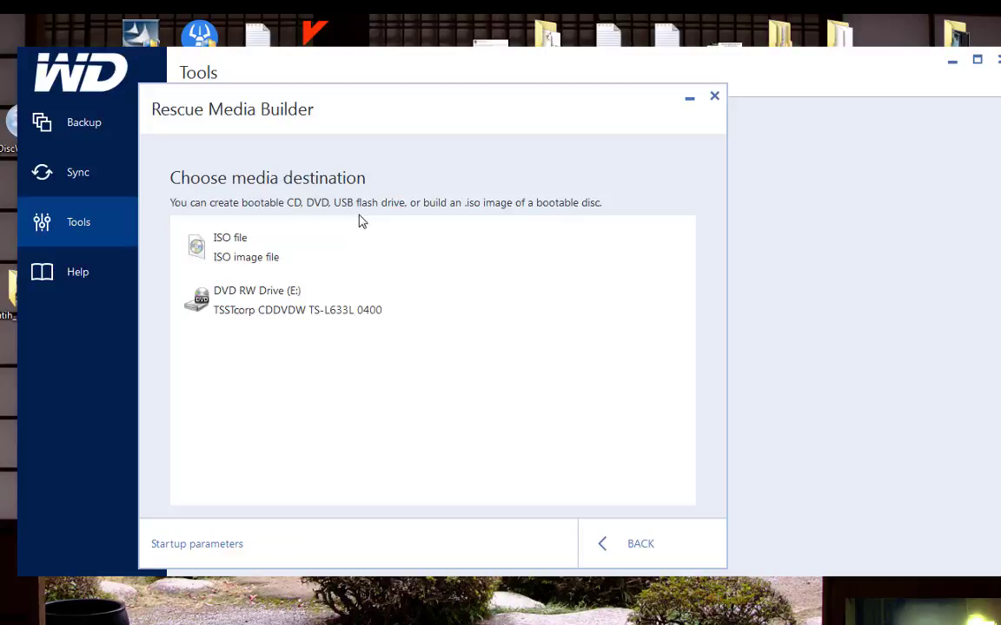
{"action": "left_click", "coordinate": [240, 257]}
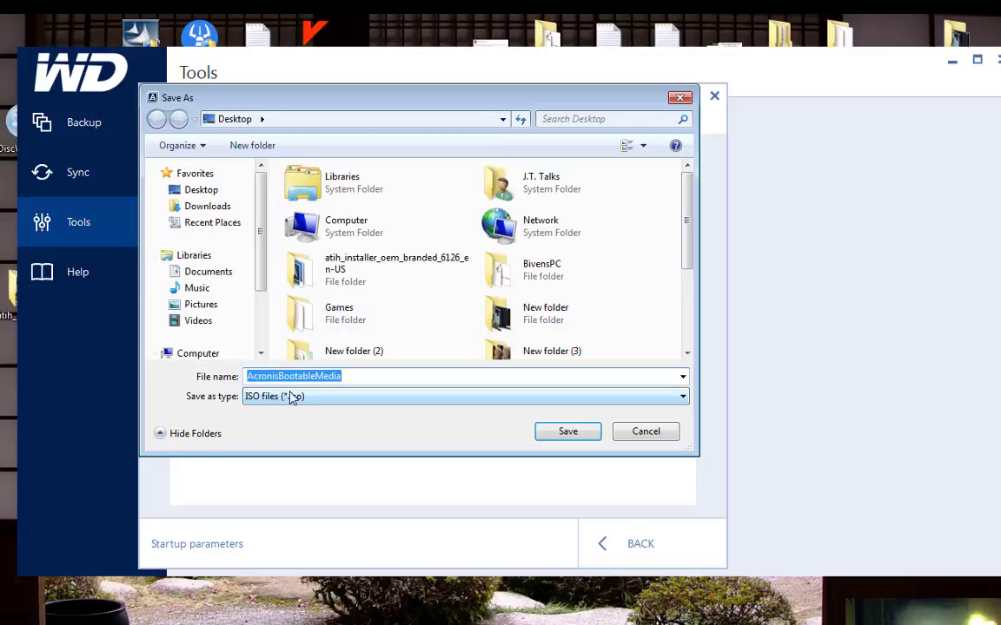
Save the image on the Desktop as AcronisBootableMediaWD and proceed with creating the rescue media ISO
{"action": "left_click", "coordinate": [356, 376]}
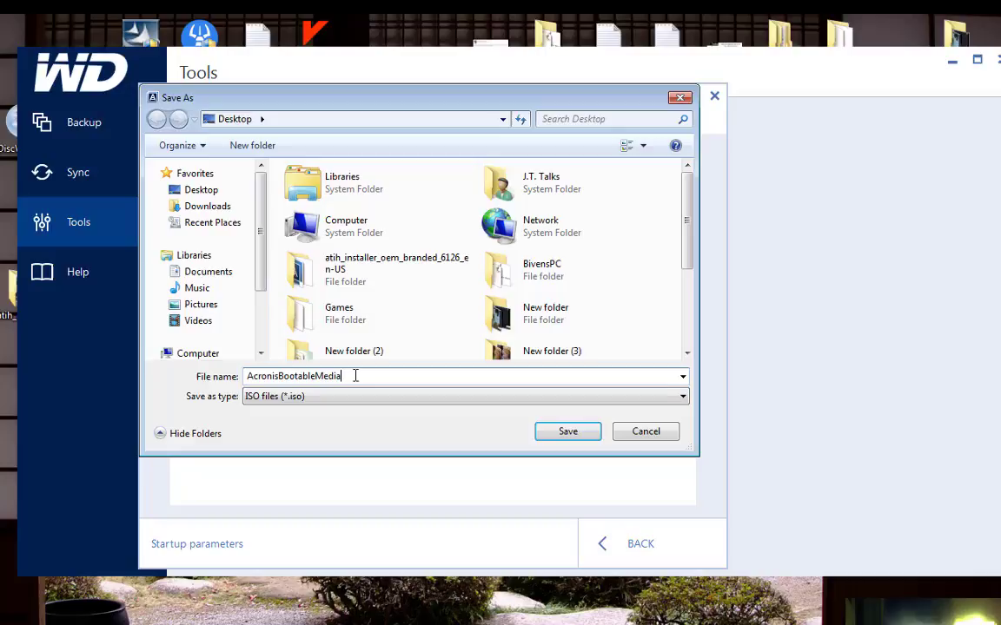
{"action": "type", "text": "WD"}
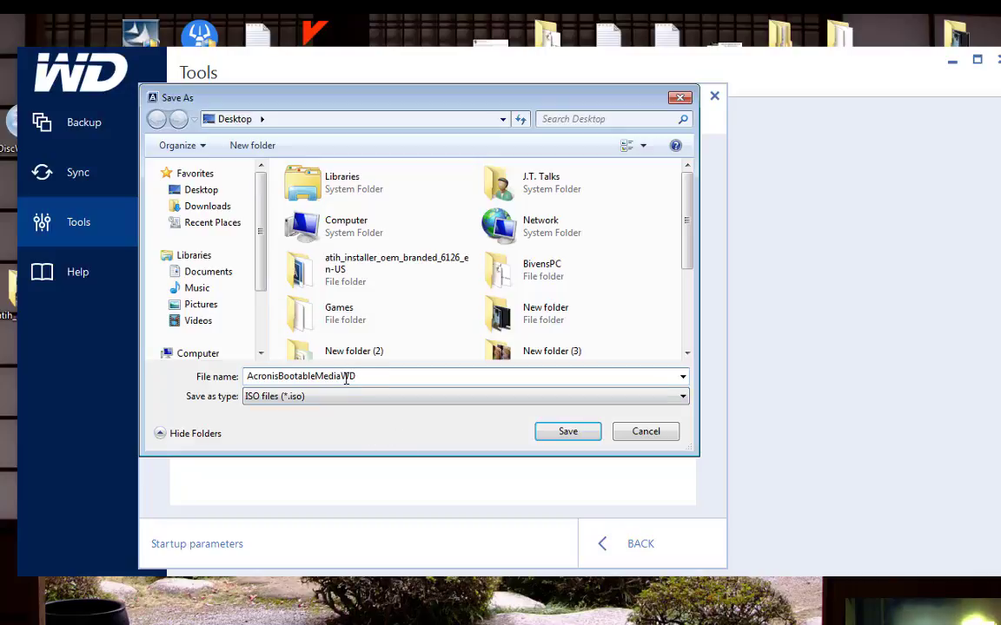
{"action": "left_click", "coordinate": [551, 433]}
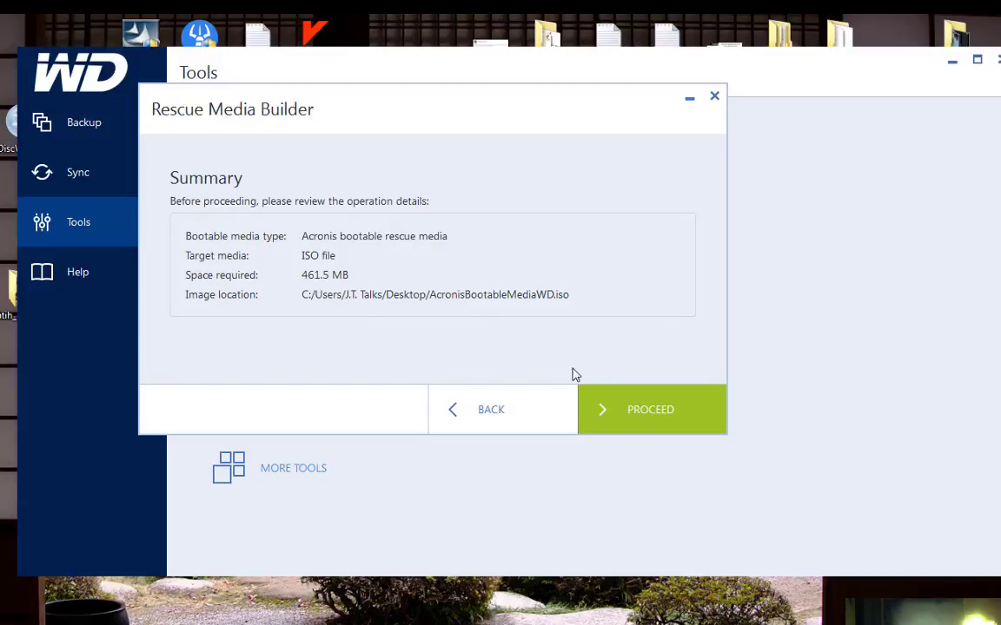
{"action": "left_click", "coordinate": [629, 417]}
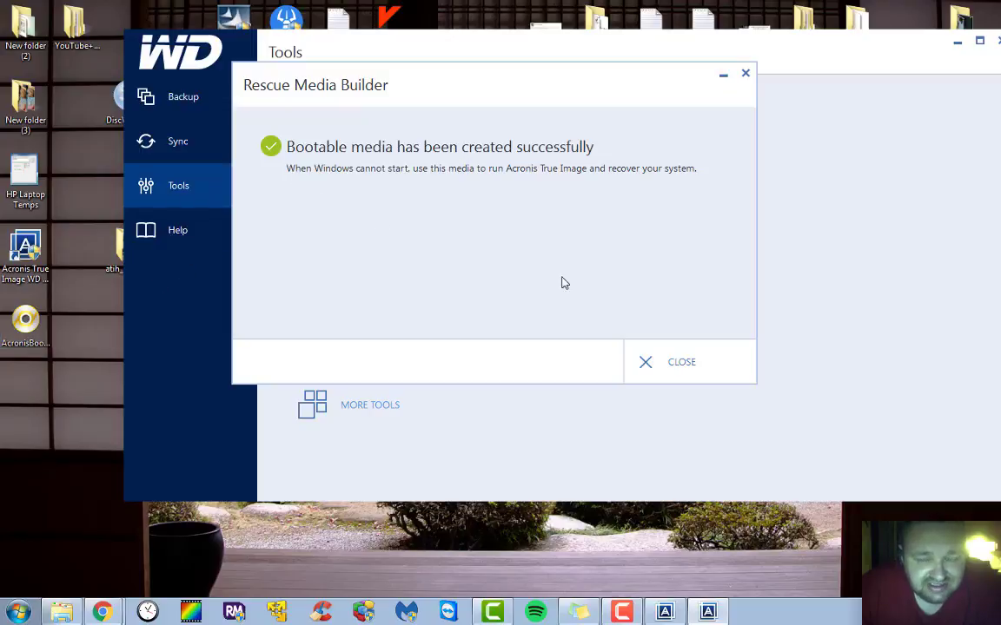
Close Rescue Media Builder and exit Acronis True Image WD Edition
{"action": "left_click", "coordinate": [660, 363]}
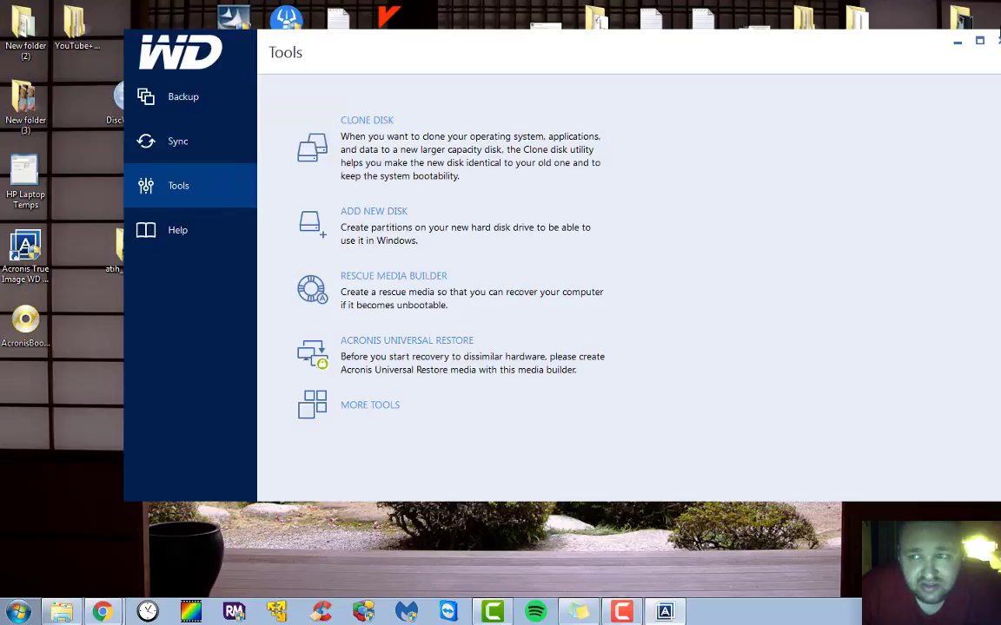
{"action": "double_click", "coordinate": [911, 60]}
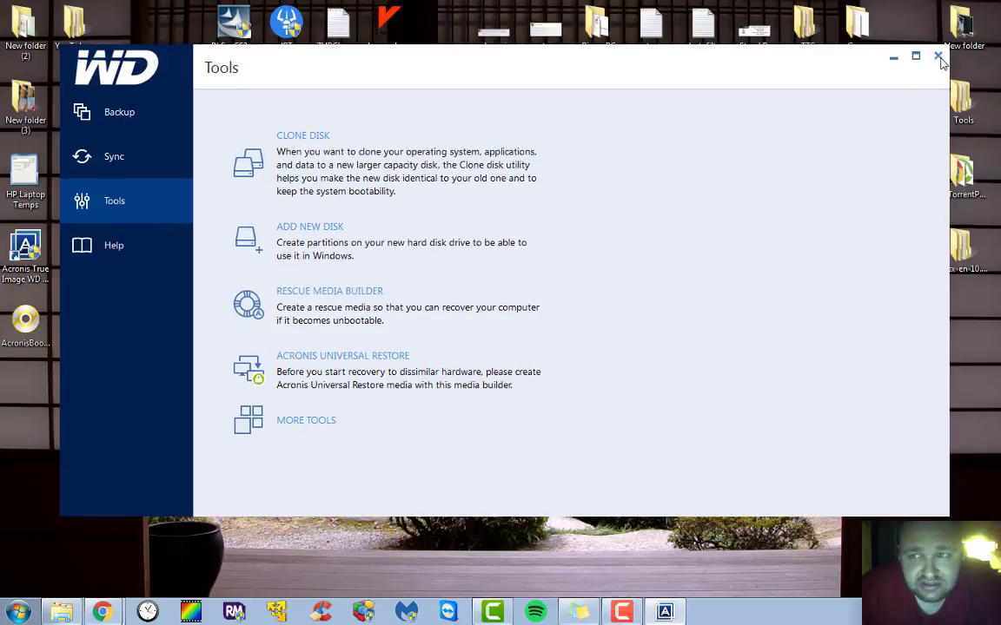
{"action": "left_click", "coordinate": [937, 58]}
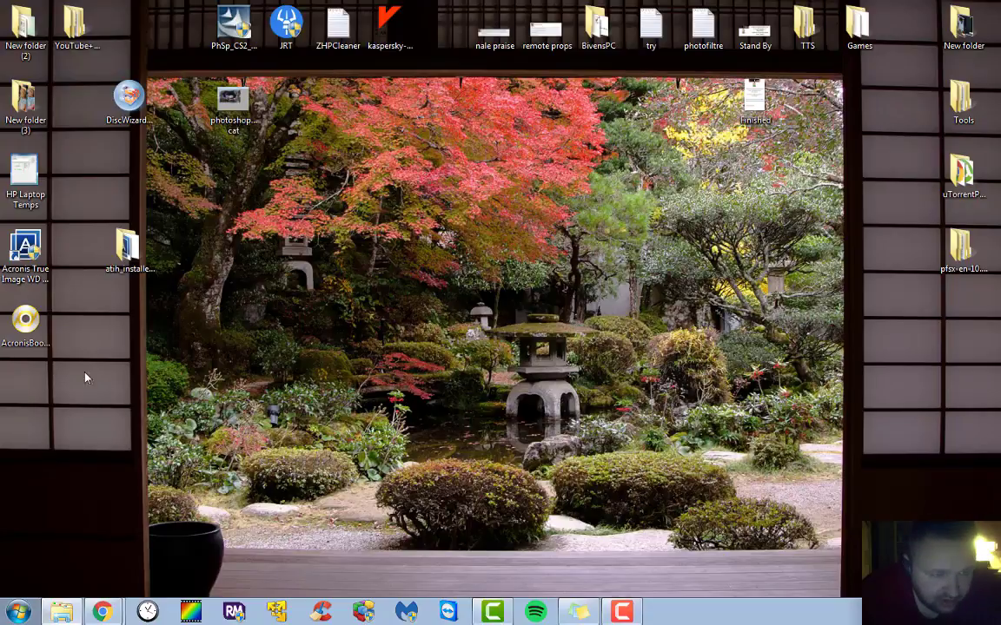
Switch to RMPrepUSB and choose AcronisBootableMediaWD from the Desktop as the ISO file to boot with the QEMU Emulator
{"action": "left_click", "coordinate": [24, 334]}
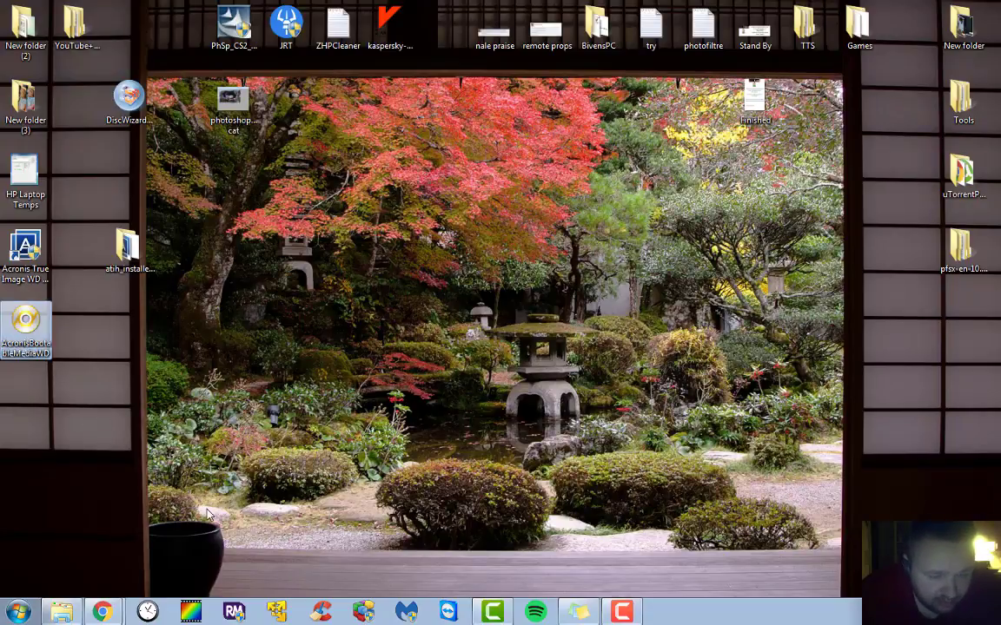
{"action": "left_click", "coordinate": [235, 613]}
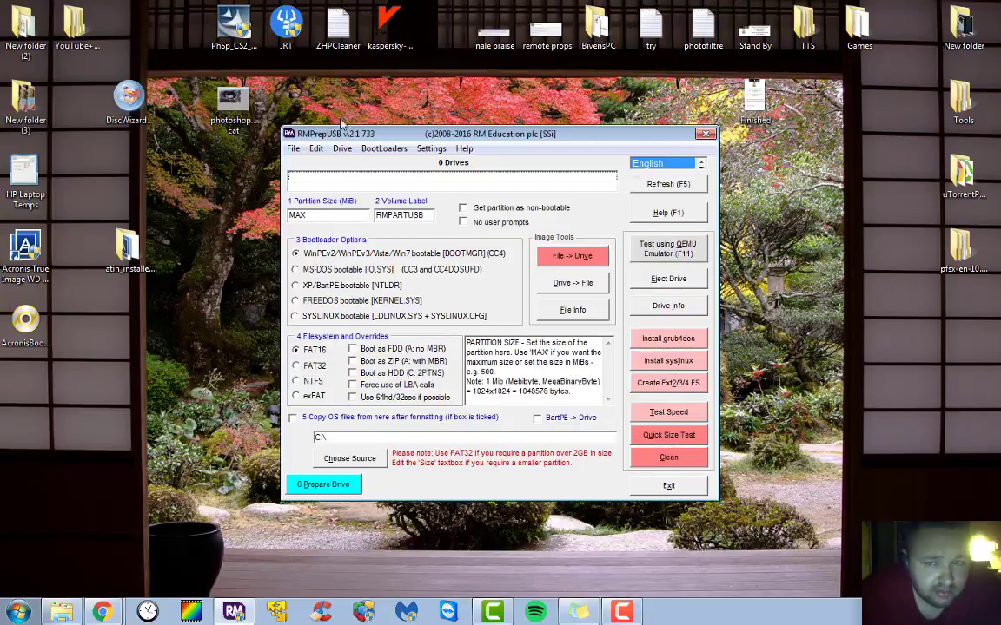
{"action": "left_click", "coordinate": [294, 150]}
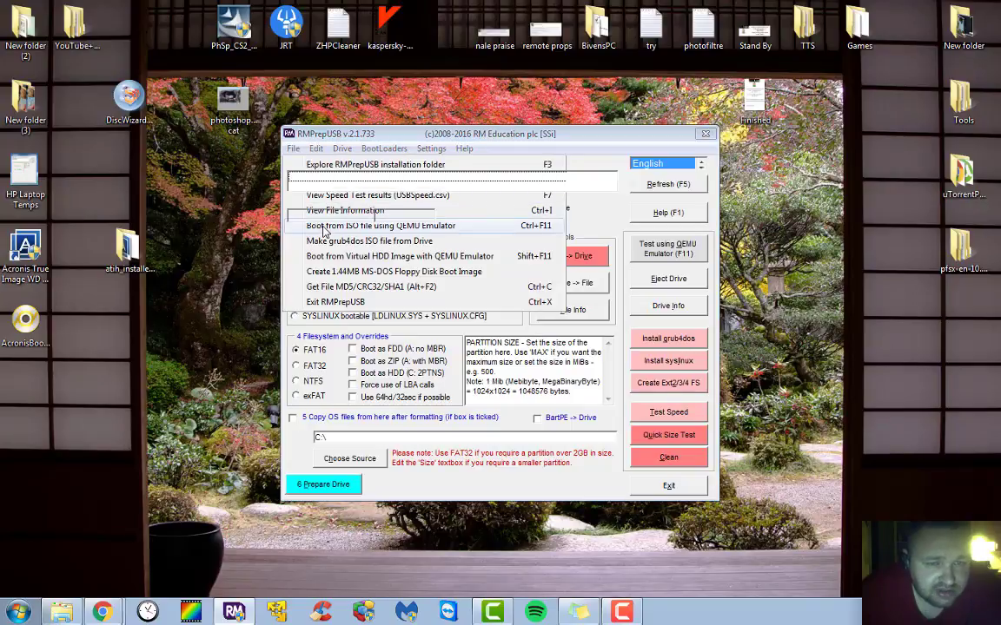
{"action": "left_click", "coordinate": [326, 228]}
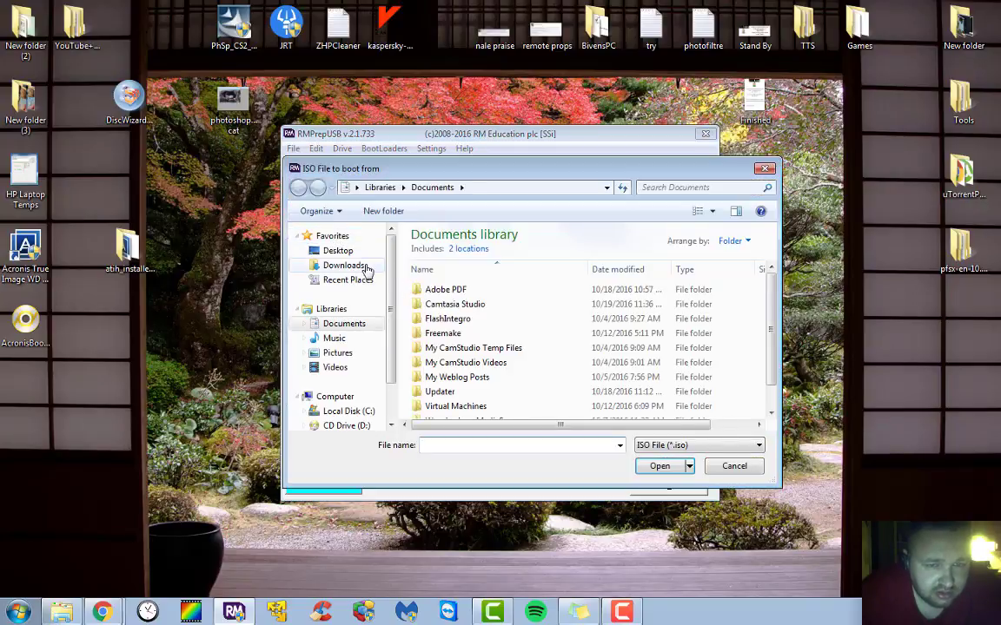
{"action": "left_click", "coordinate": [337, 250]}
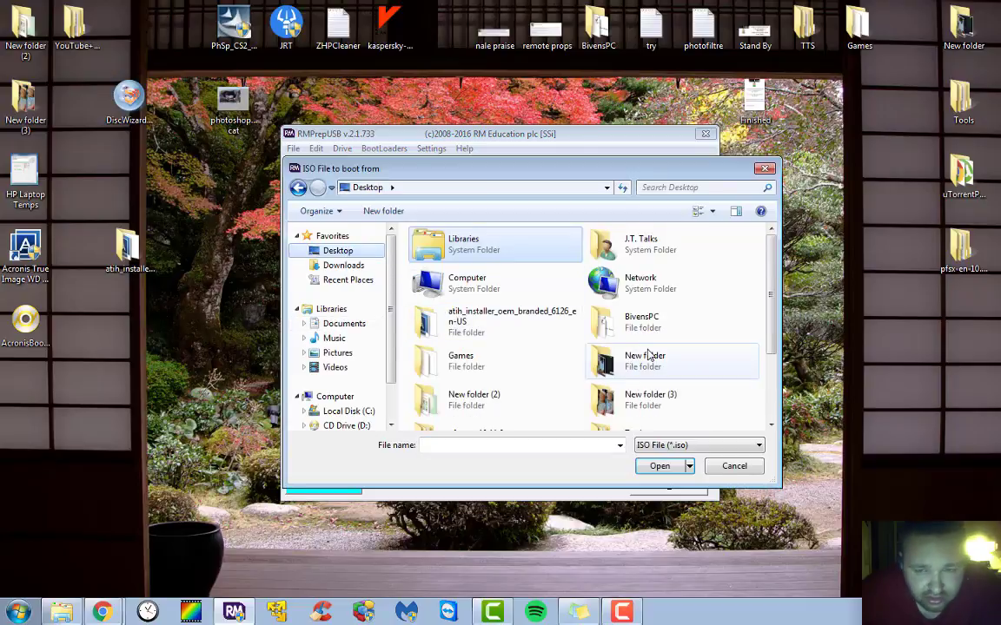
{"action": "left_click_drag", "start_coordinate": [771, 308], "coordinate": [775, 376]}
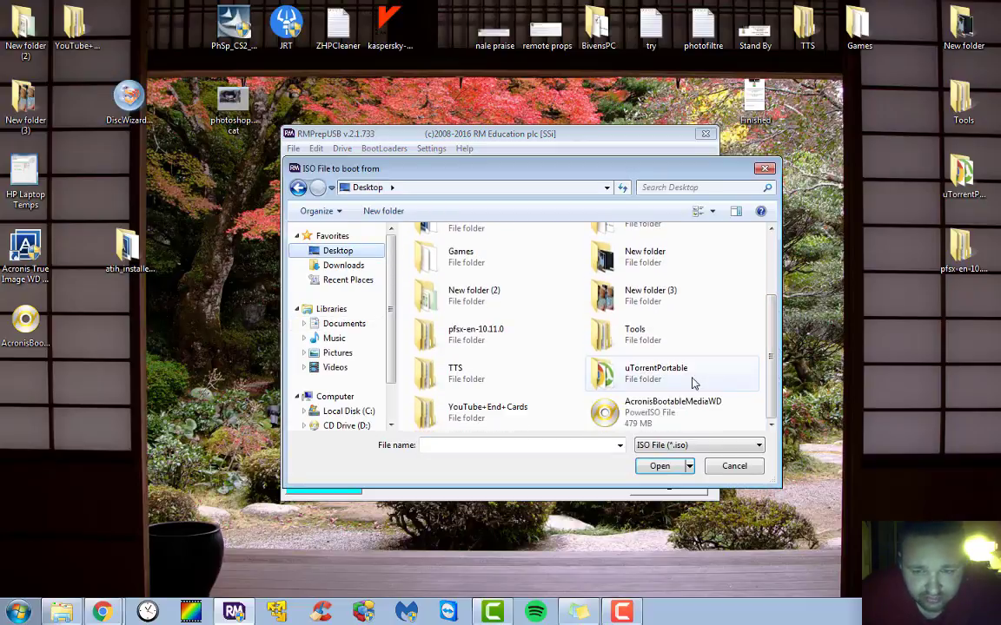
{"action": "left_click", "coordinate": [602, 413]}
{"action": "left_click", "coordinate": [658, 467]}
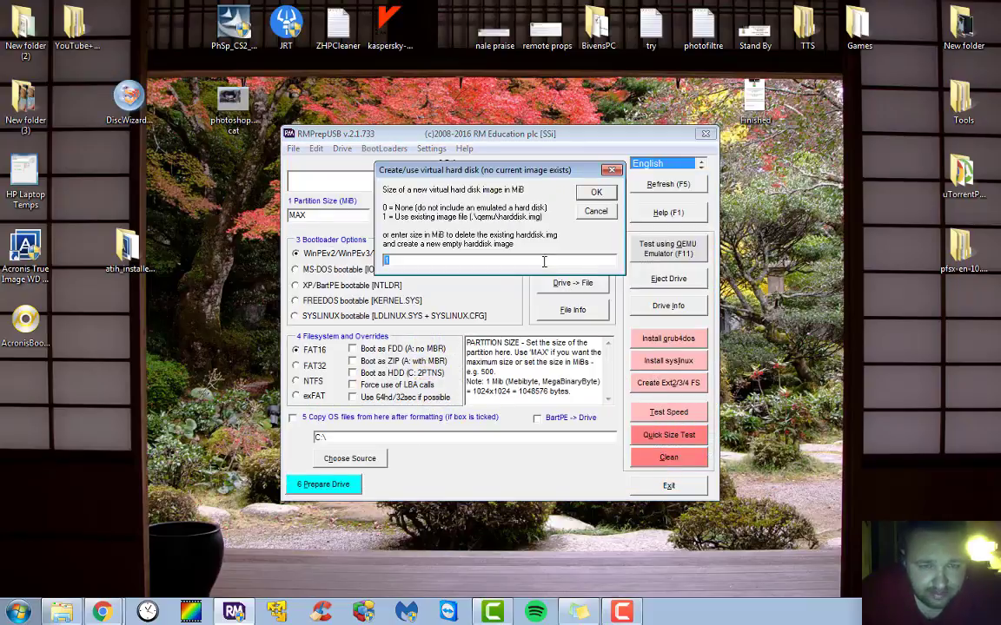
Create a 1 GiB virtual hard disk and accept the suggested virtual memory size to launch the emulation
{"action": "left_click", "coordinate": [595, 195]}
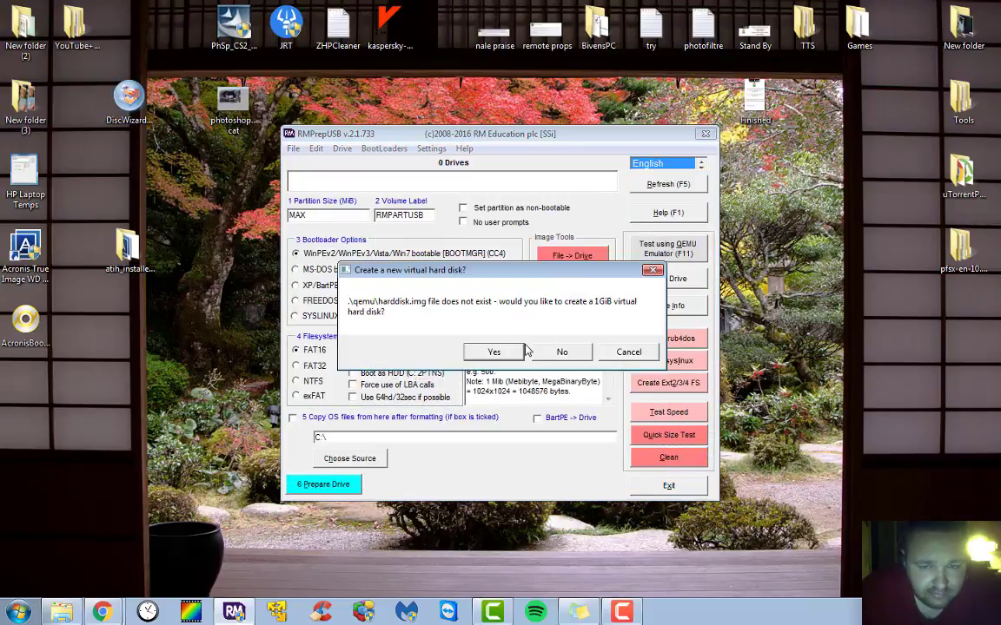
{"action": "left_click", "coordinate": [493, 352]}
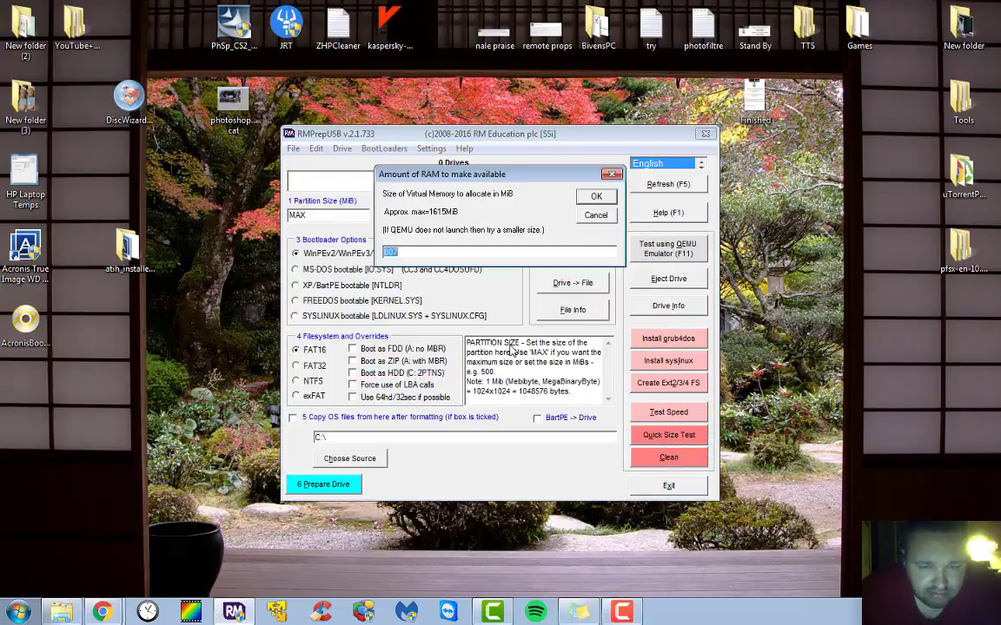
{"action": "left_click", "coordinate": [591, 198]}
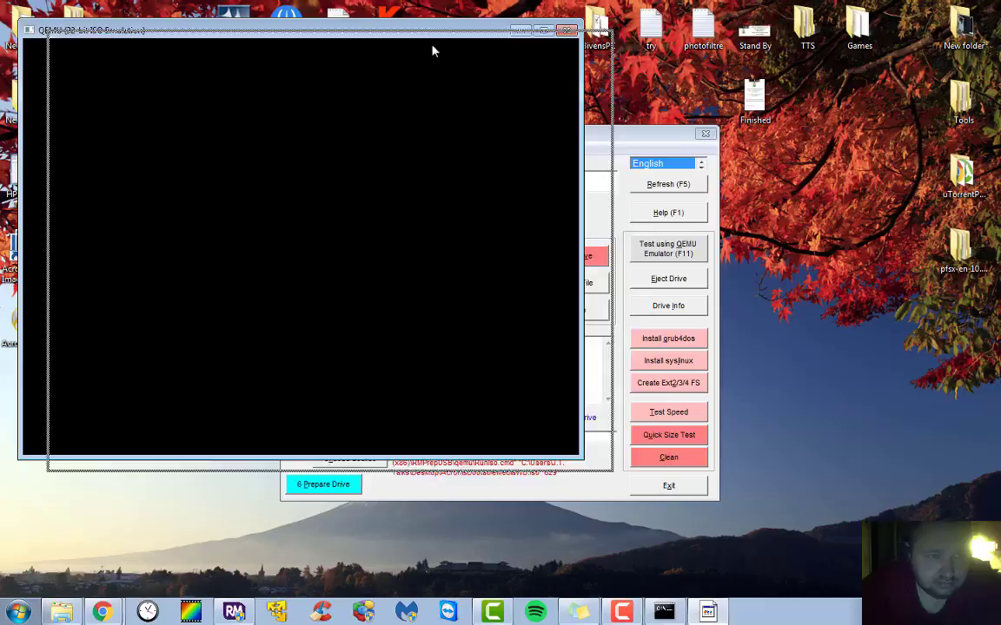
Examine the Acronis True Image WD Edition boot menu in the QEMU window, release the mouse grab and close the emulator
{"action": "left_click_drag", "start_coordinate": [432, 50], "coordinate": [475, 44]}
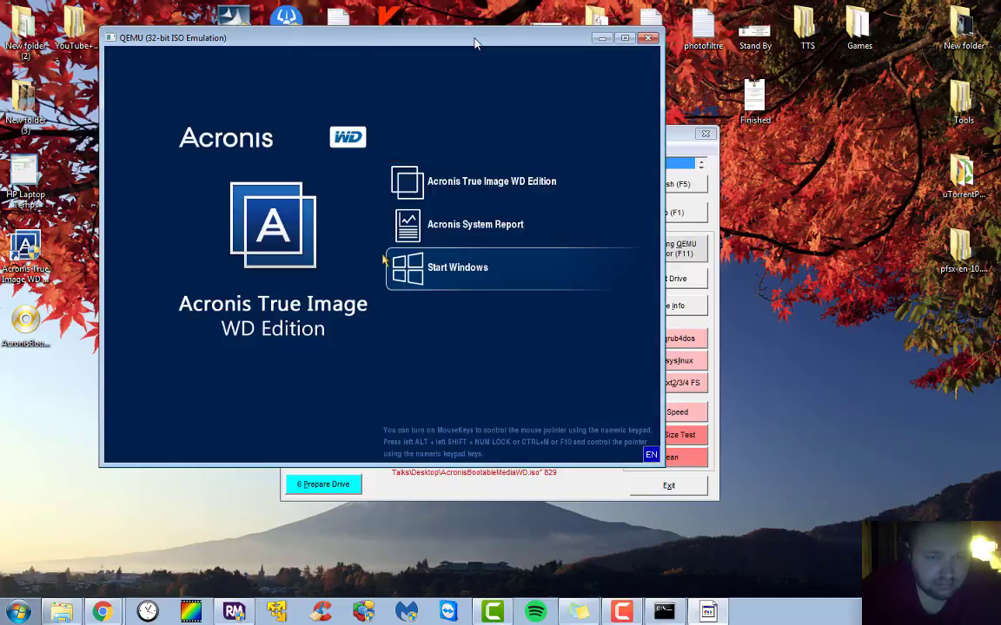
{"action": "left_click", "coordinate": [464, 103]}
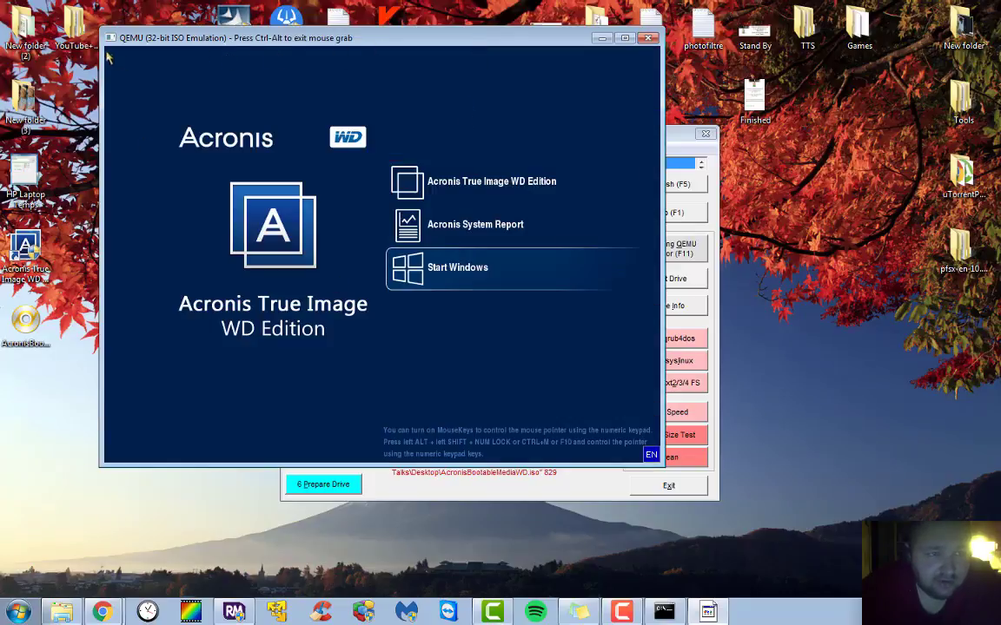
{"action": "key", "text": "Up"}
{"action": "key", "text": "Up"}
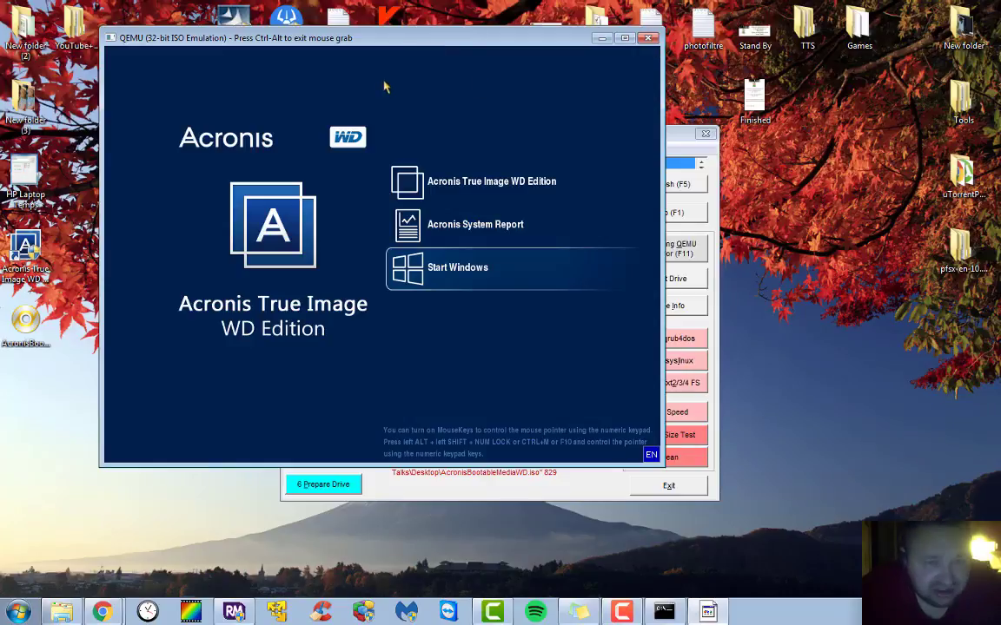
{"action": "key", "text": "ctrl+alt"}
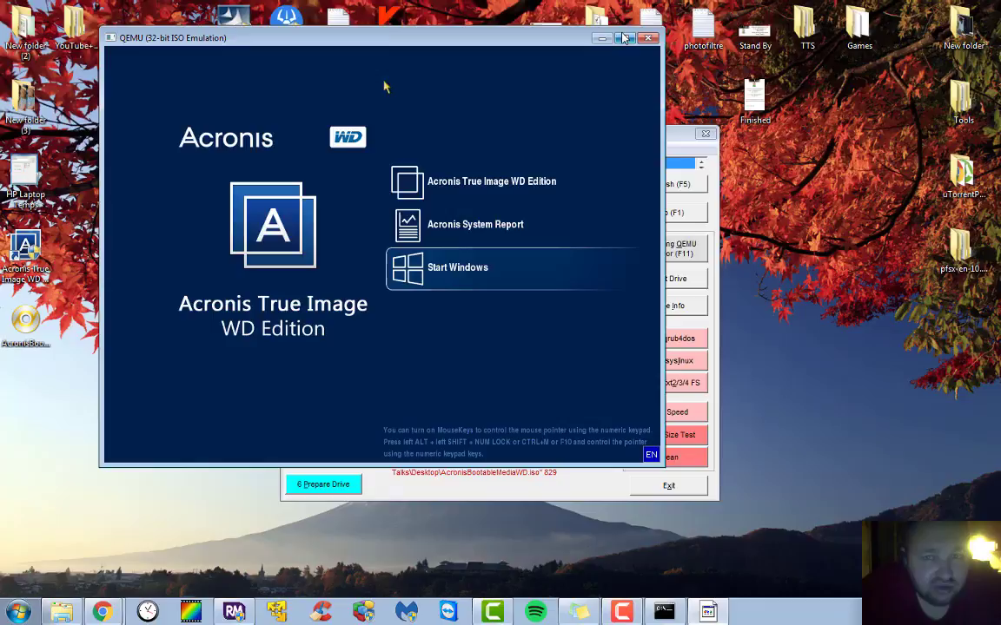
{"action": "left_click", "coordinate": [648, 37]}
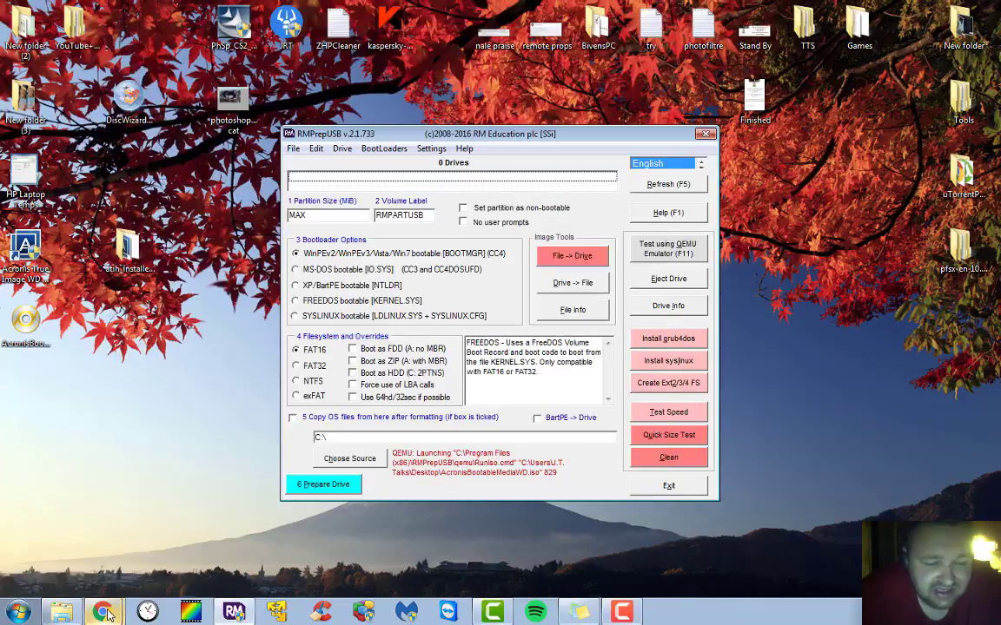
Switch to Chrome and look over the WD Support software download page and Seagate's DiscWizard page, ending on the WD page
{"action": "mouse_move", "coordinate": [106, 614]}
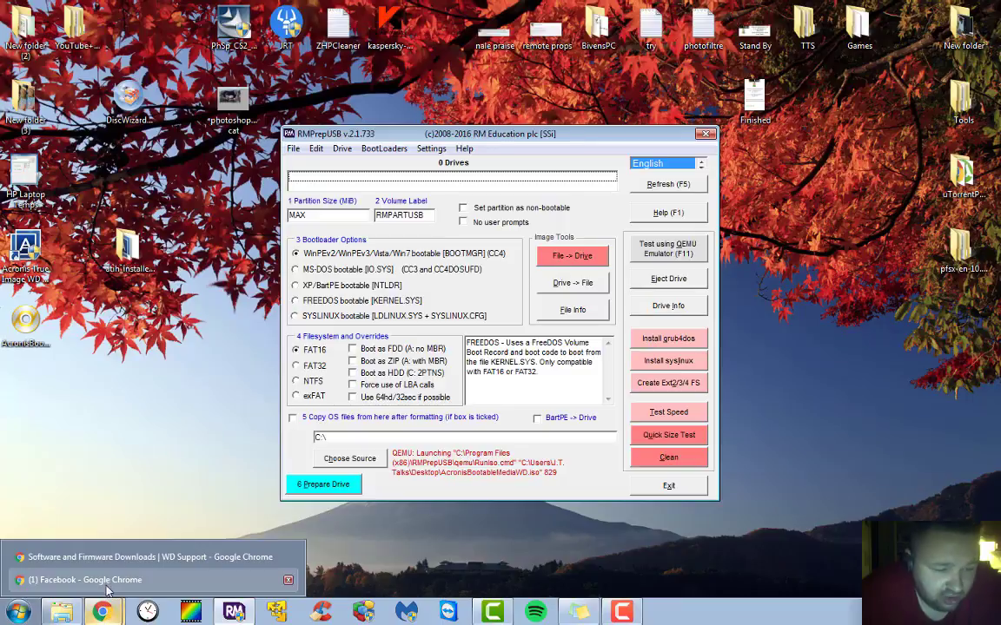
{"action": "left_click", "coordinate": [110, 567]}
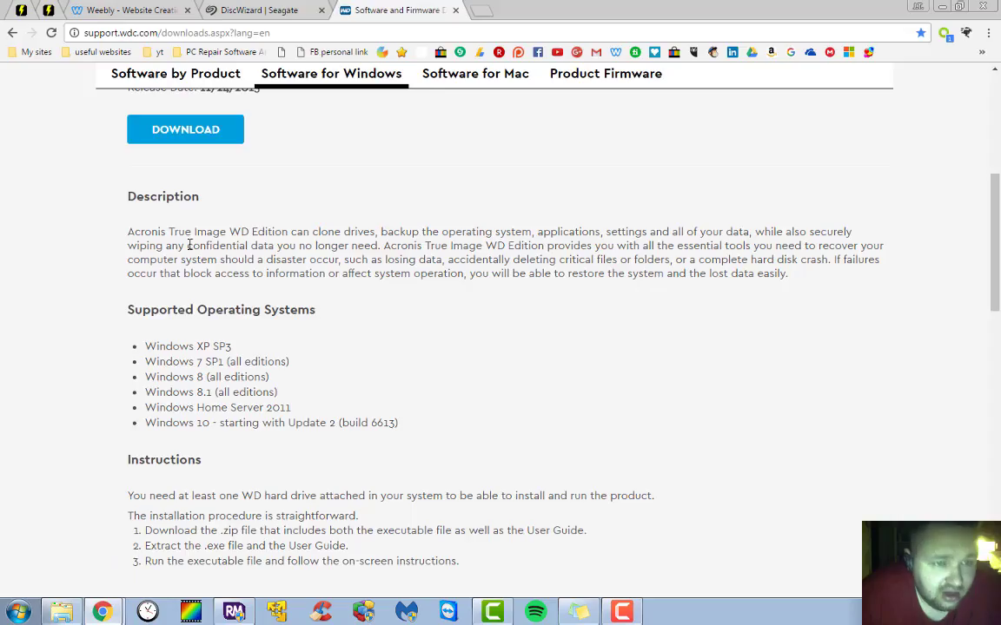
{"action": "left_click", "coordinate": [258, 10]}
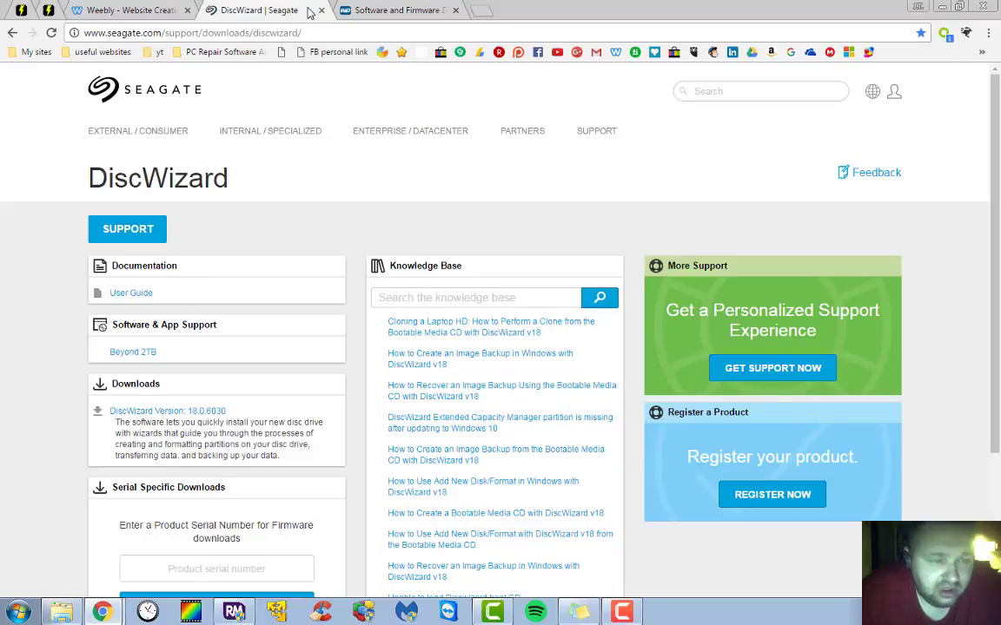
{"action": "left_click", "coordinate": [357, 7]}
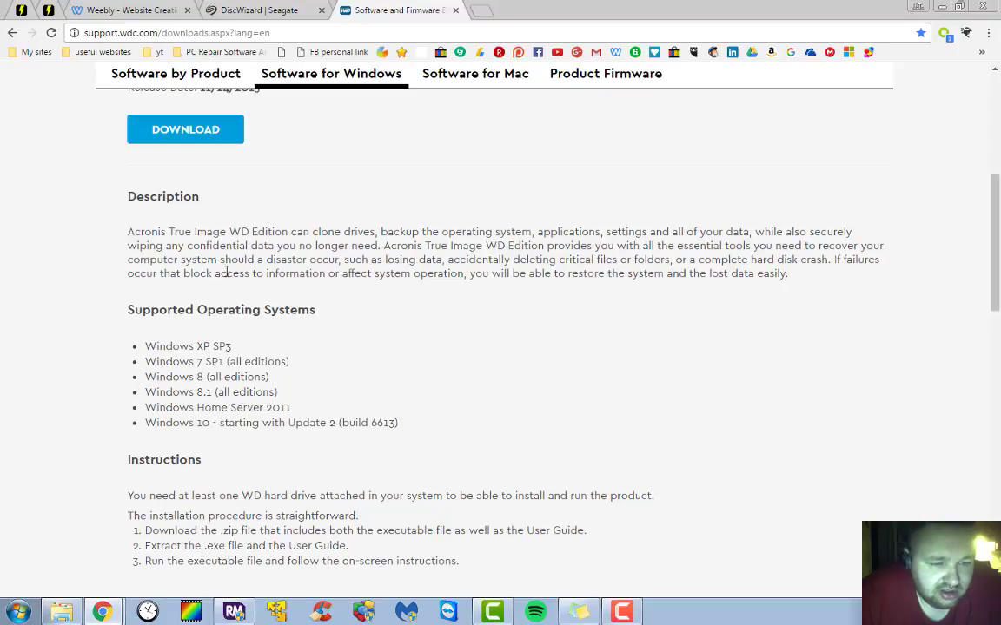
{"action": "left_click", "coordinate": [231, 10]}
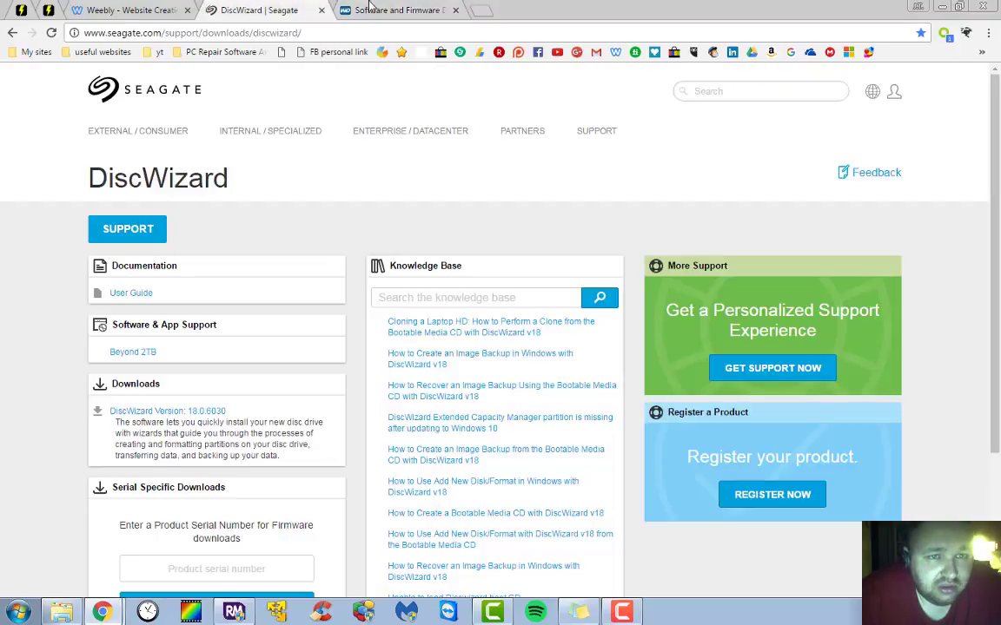
{"action": "left_click", "coordinate": [346, 8]}
{"action": "left_click", "coordinate": [276, 12]}
{"action": "left_click", "coordinate": [365, 10]}
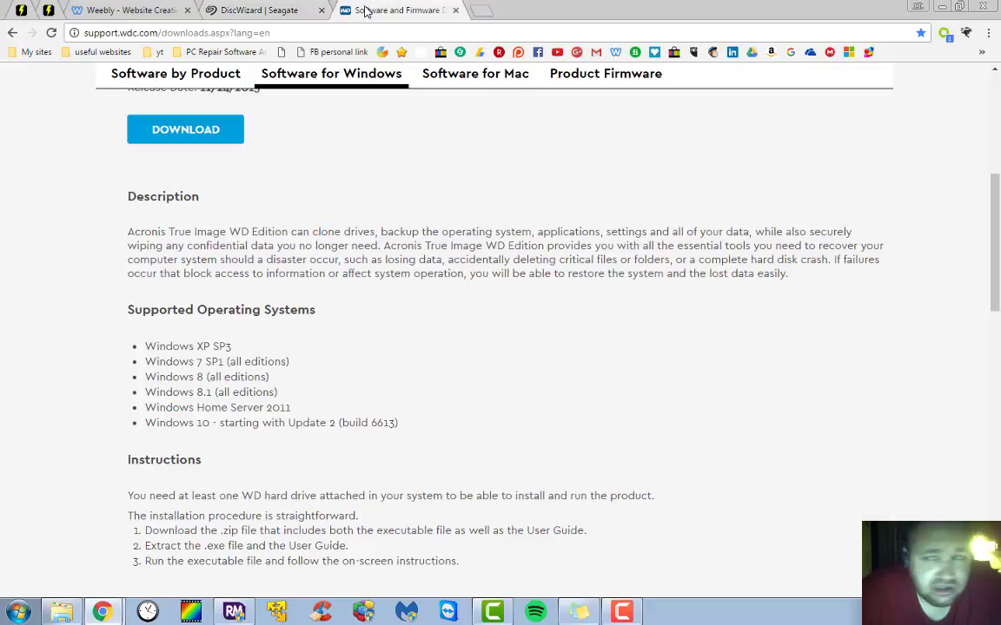